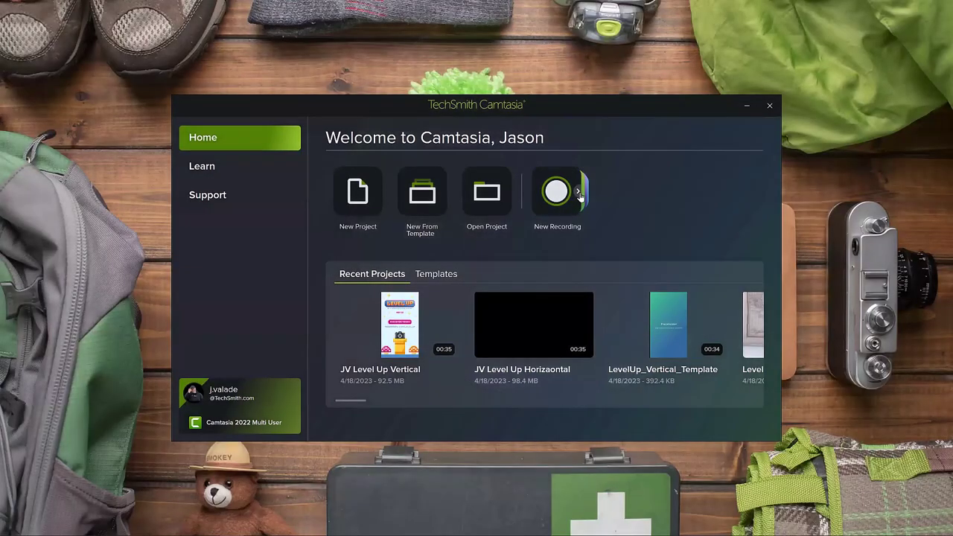
# Step: Peek at the other recording options, then launch Camtasia Recorder with New Recording
pyautogui.click(579, 194)
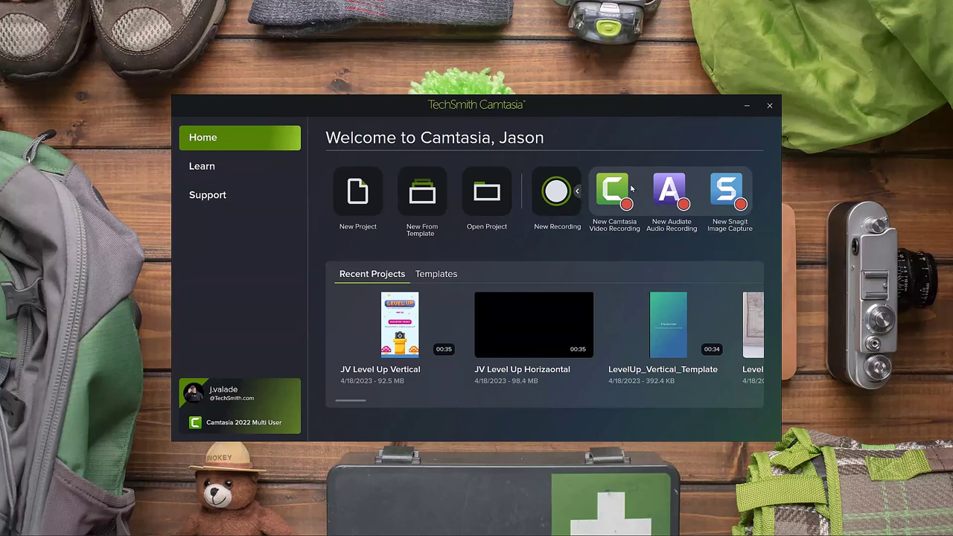
pyautogui.click(577, 195)
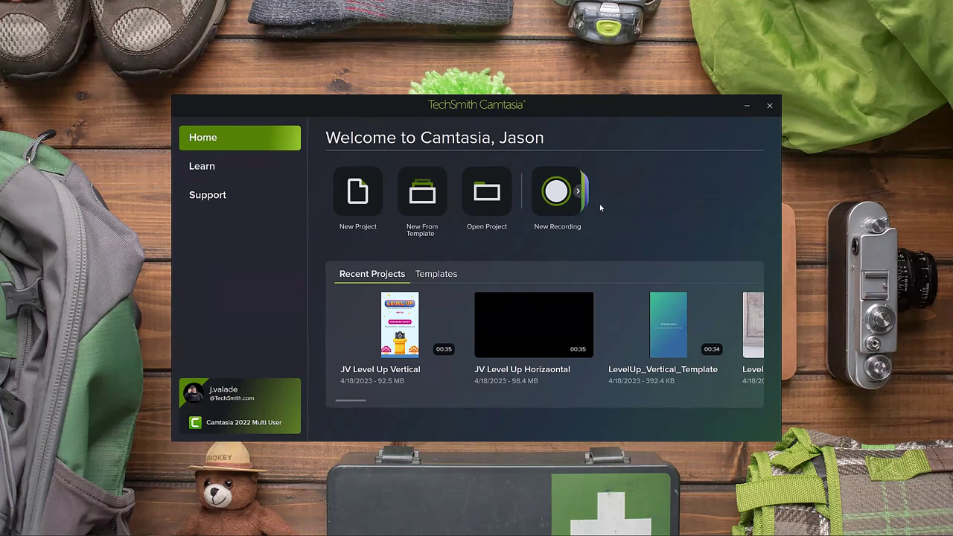
pyautogui.click(554, 194)
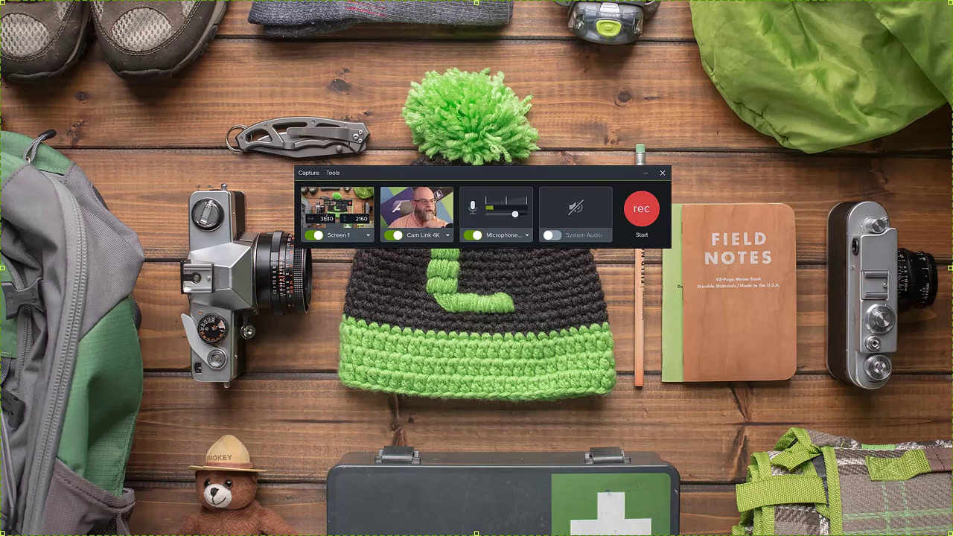
pyautogui.click(324, 218)
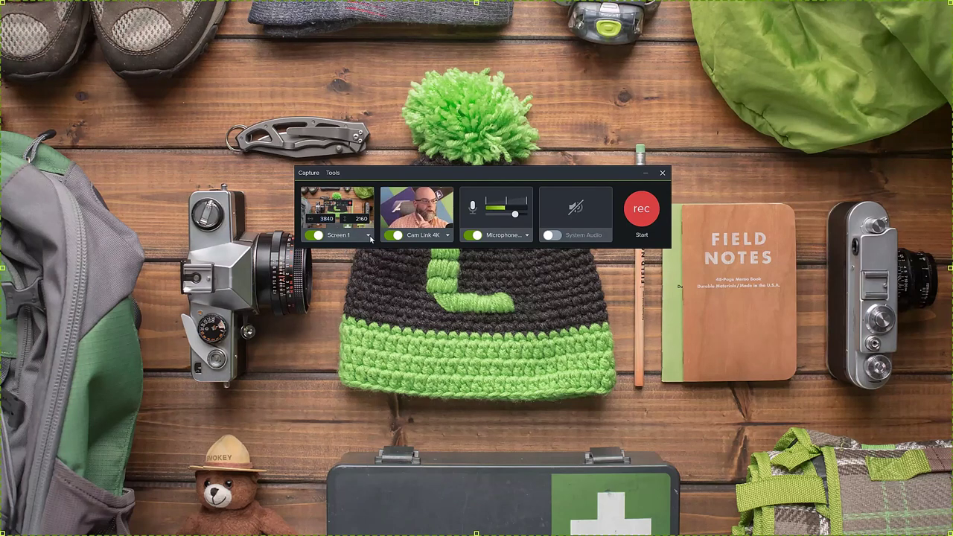
pyautogui.click(368, 236)
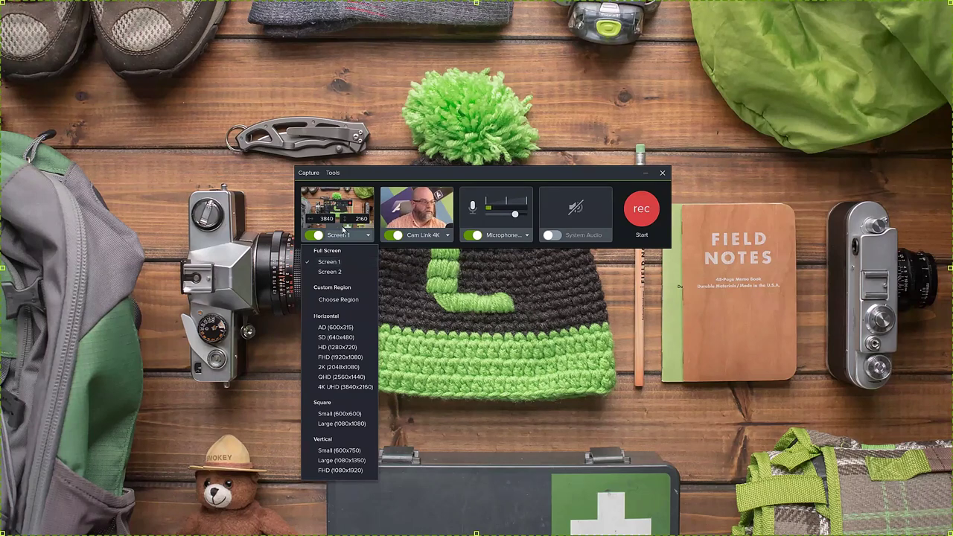
pyautogui.click(335, 273)
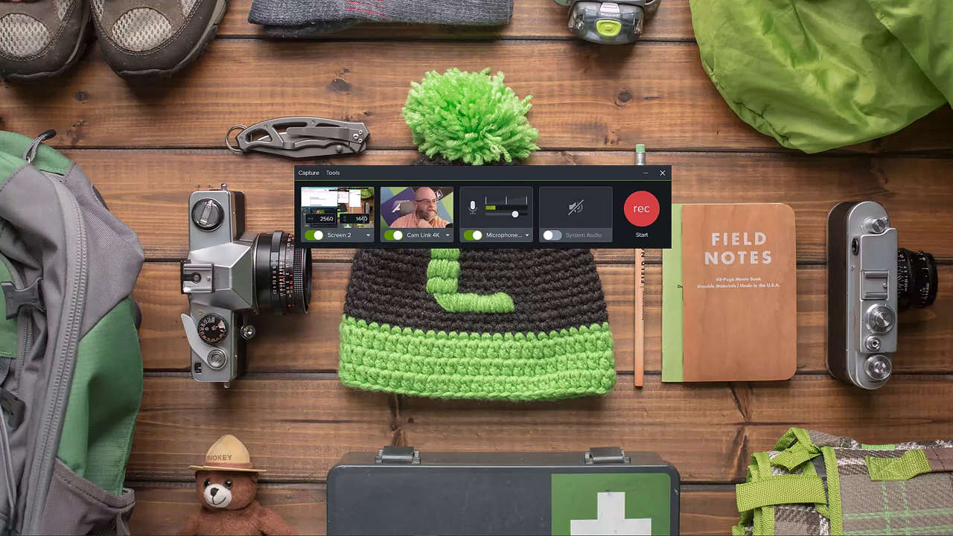
pyautogui.click(367, 235)
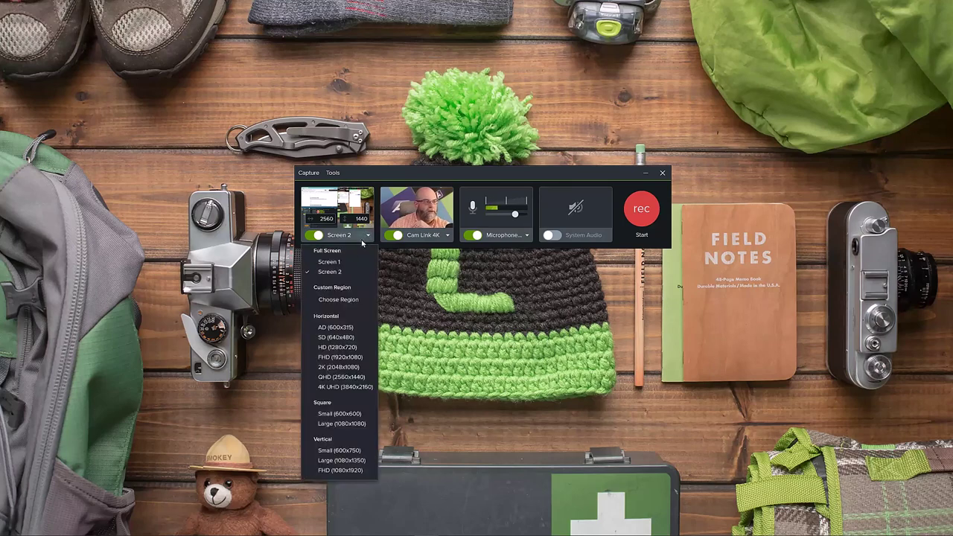
pyautogui.click(341, 261)
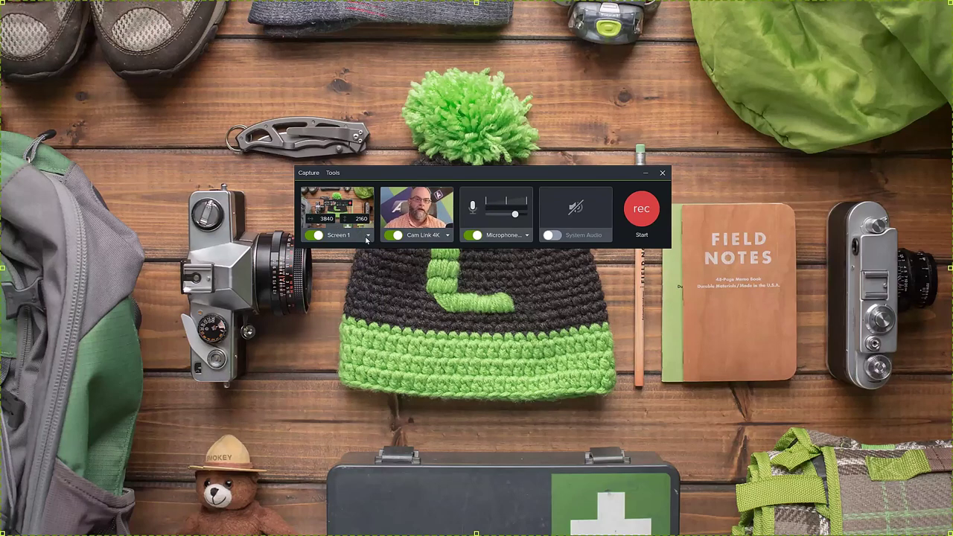
# Step: Show the Screen 1 capture choices: Full Screen, Custom Region and size presets
pyautogui.click(368, 239)
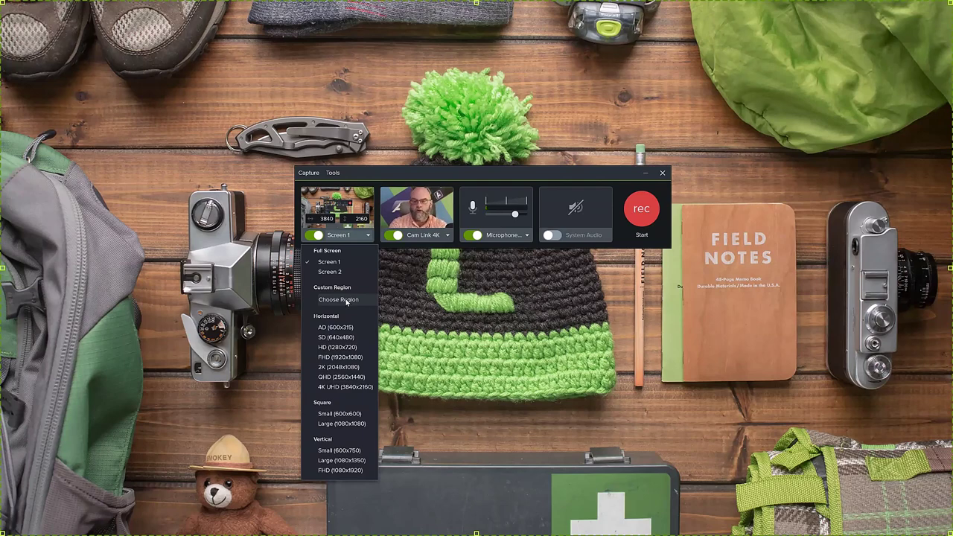
# Step: Close the capture choices and toggle Screen 1 capture off and back on
pyautogui.click(370, 239)
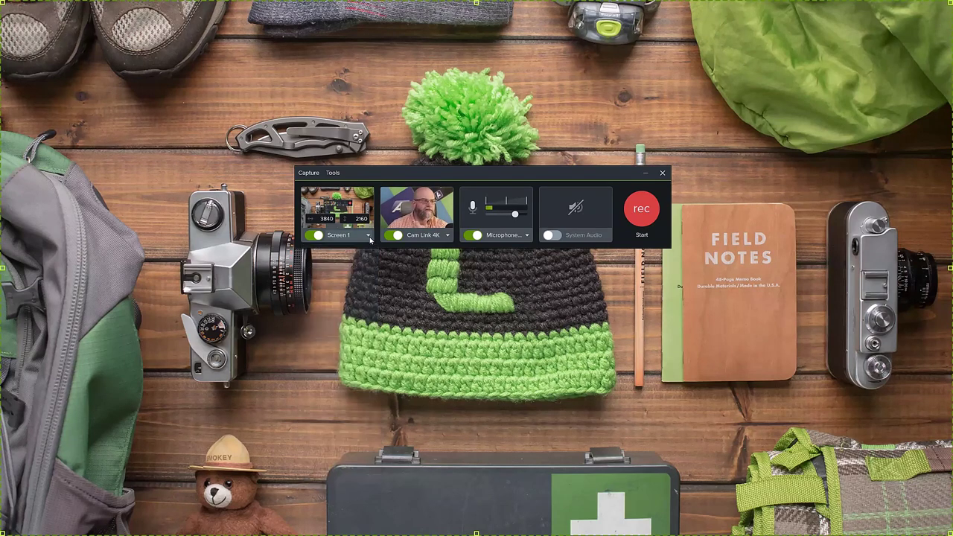
pyautogui.click(318, 237)
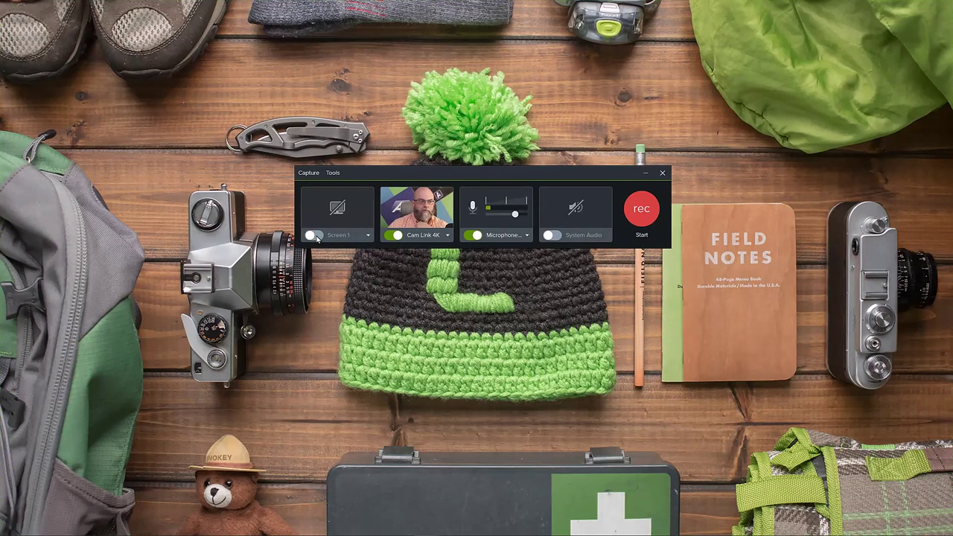
pyautogui.click(318, 236)
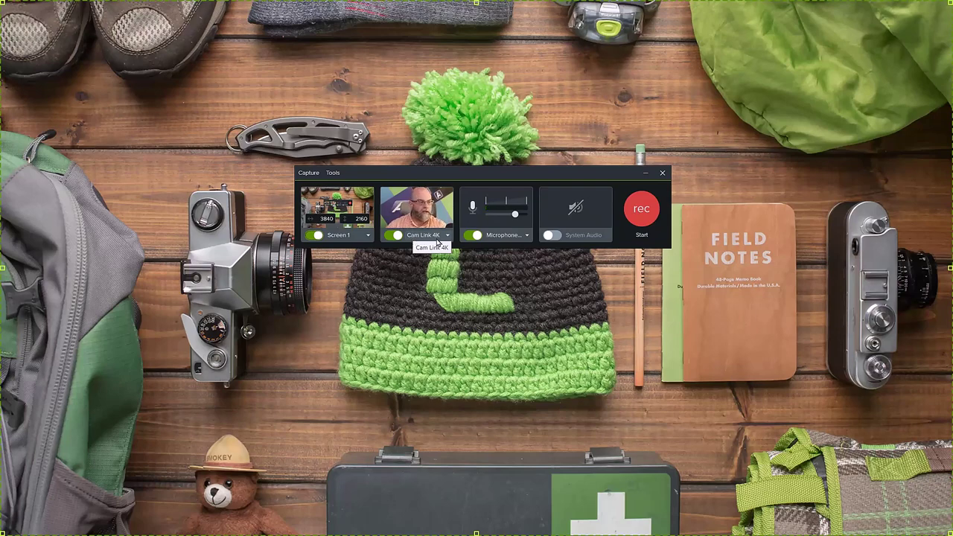
pyautogui.click(448, 235)
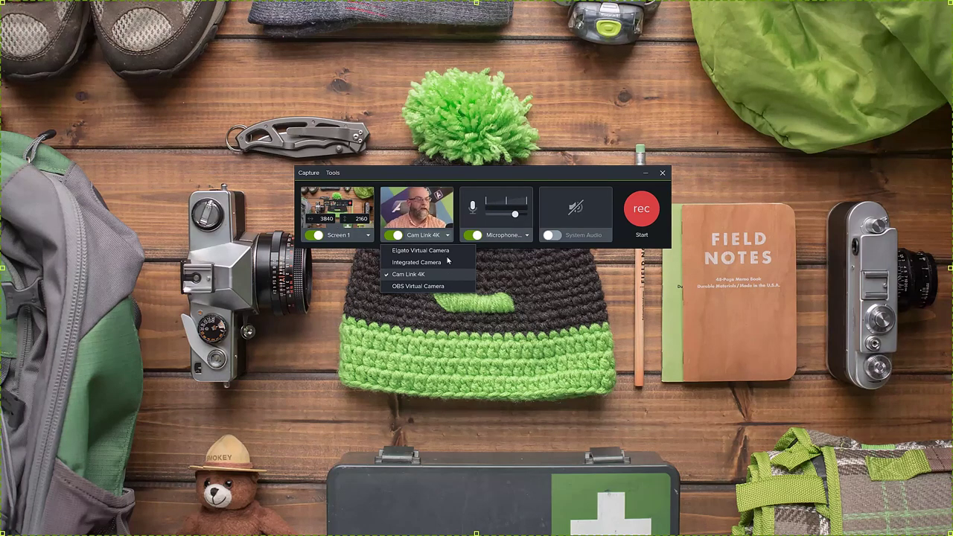
pyautogui.click(429, 210)
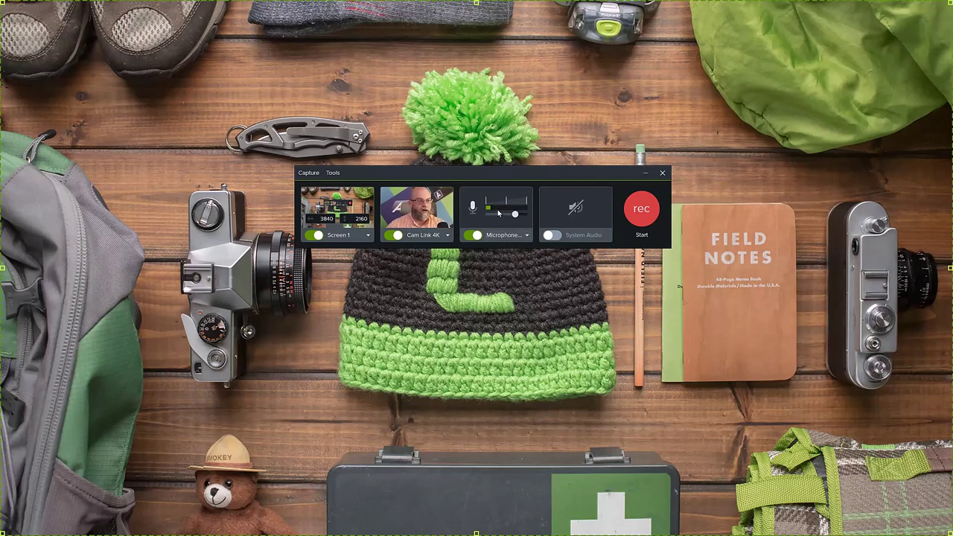
# Step: Keep Microphone (AT2020USB+) selected as the recorder's audio input
pyautogui.click(527, 236)
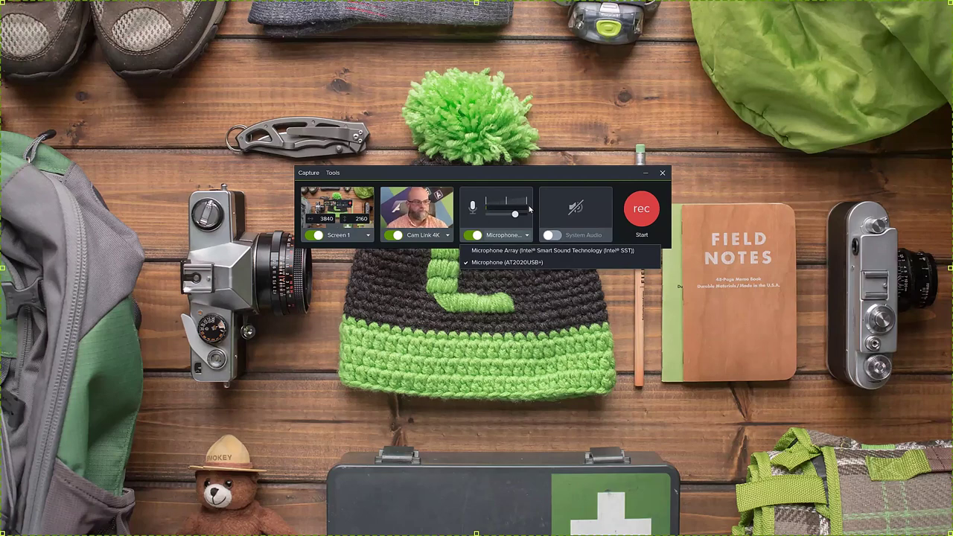
pyautogui.click(493, 186)
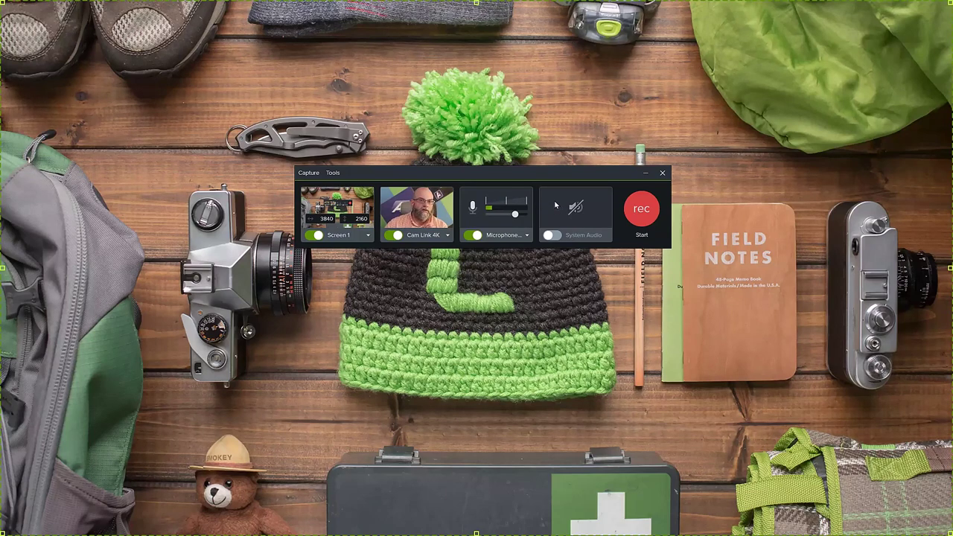
# Step: Open Recorder Preferences from the Tools menu and switch to the Files settings
pyautogui.click(331, 175)
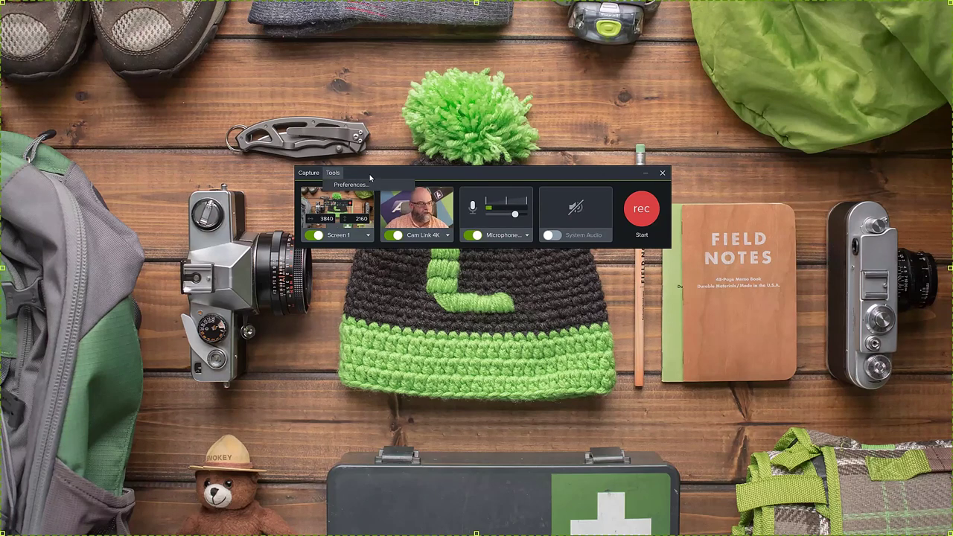
pyautogui.click(372, 178)
pyautogui.click(333, 174)
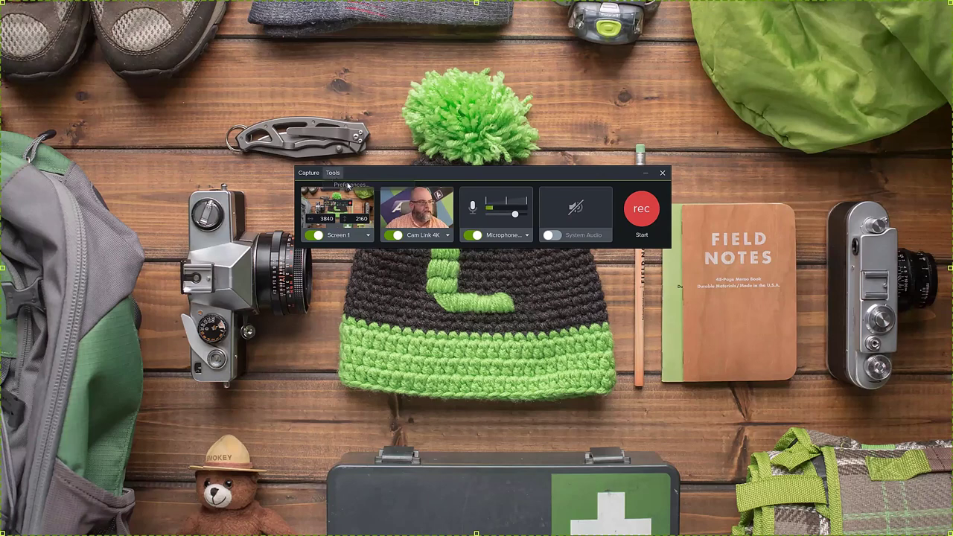
pyautogui.click(355, 187)
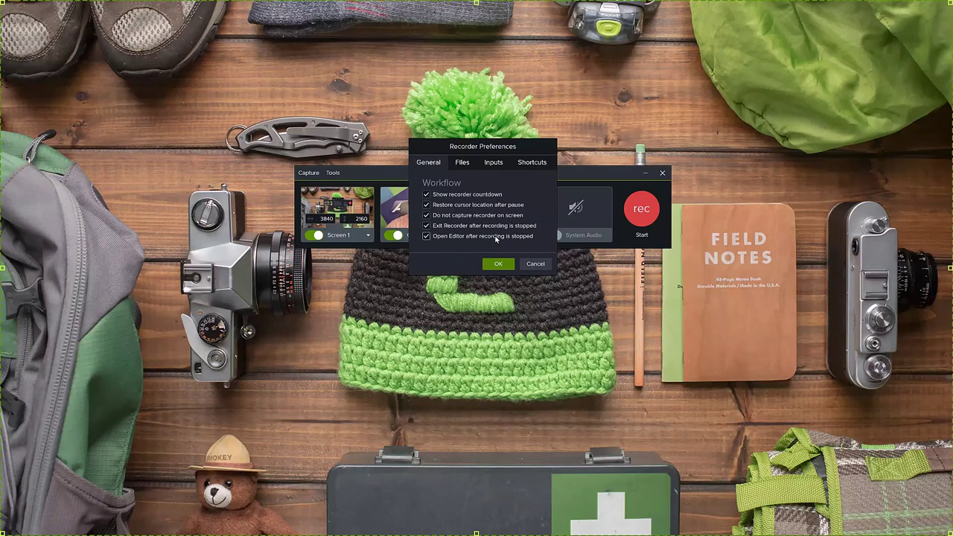
pyautogui.click(461, 162)
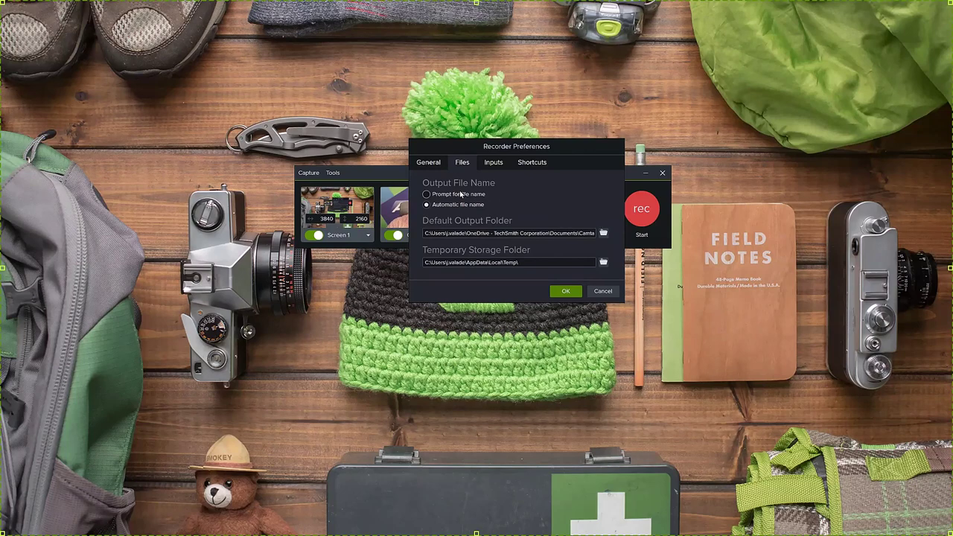
# Step: On the Inputs tab, keep screen capture at 30 fps and camera at 1920 x 1080
pyautogui.click(492, 169)
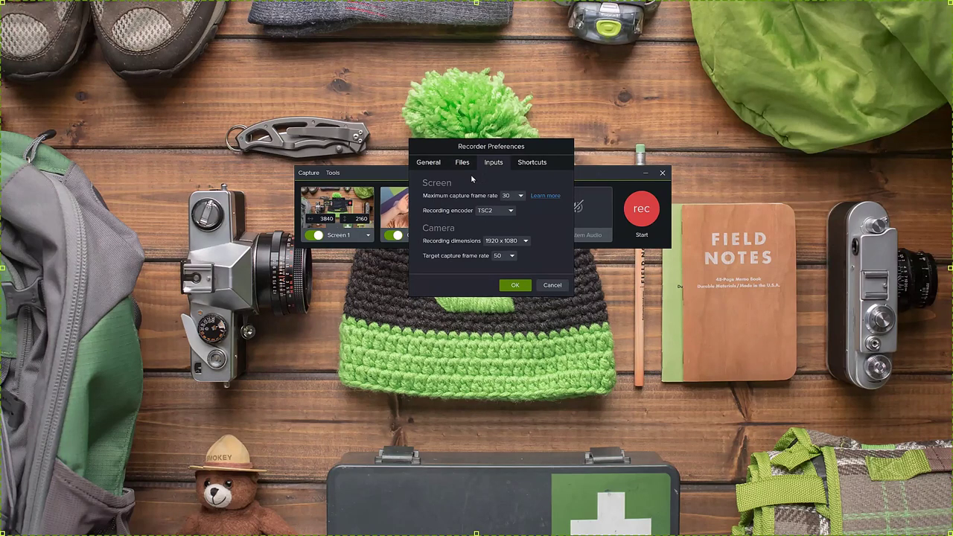
pyautogui.click(521, 196)
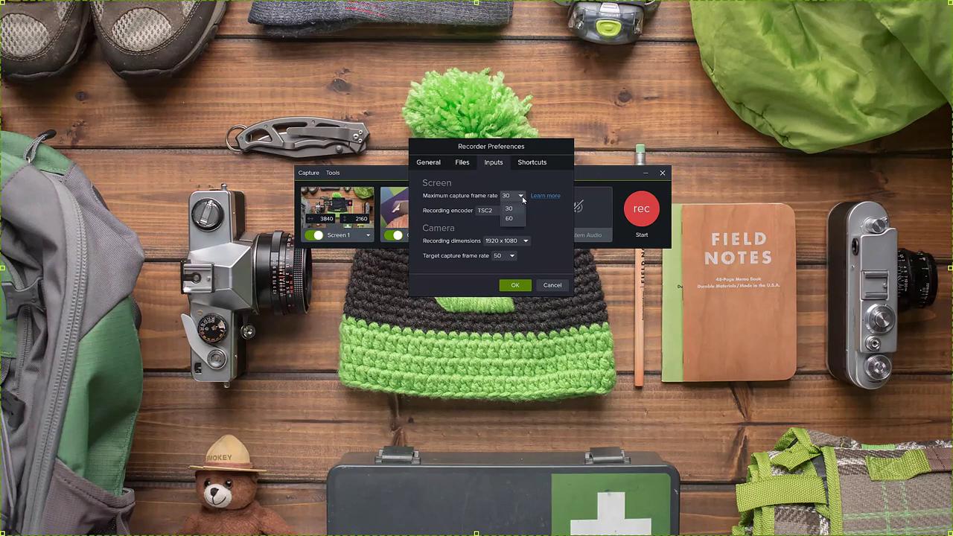
pyautogui.click(534, 179)
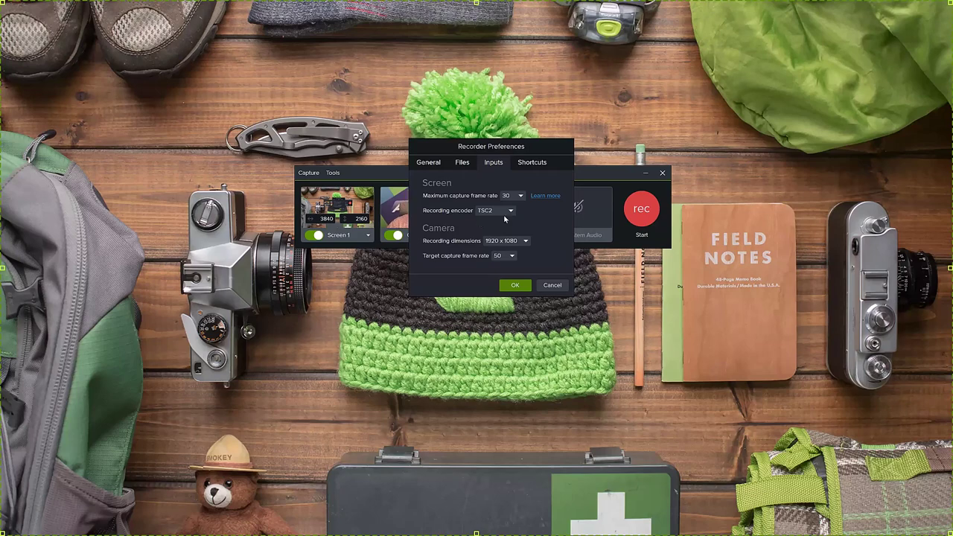
pyautogui.click(527, 241)
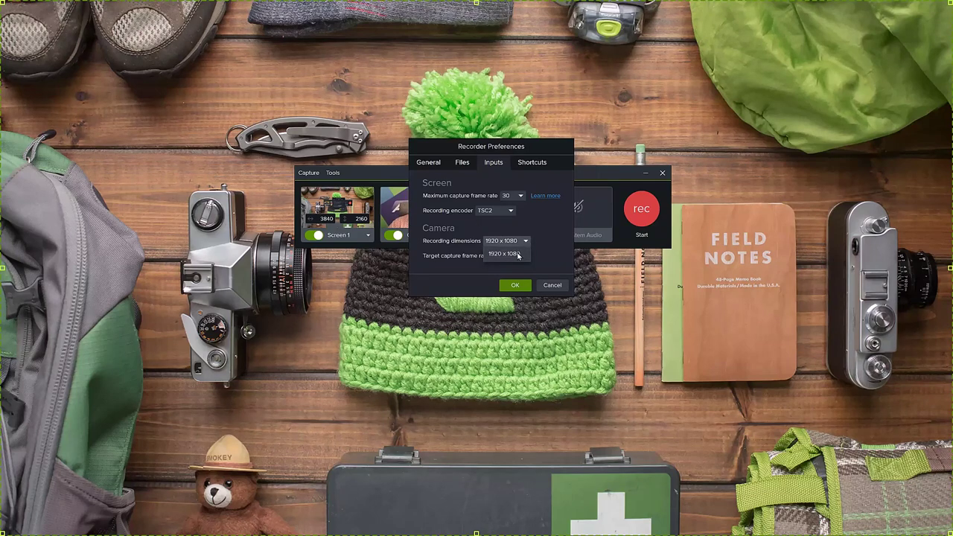
pyautogui.click(519, 255)
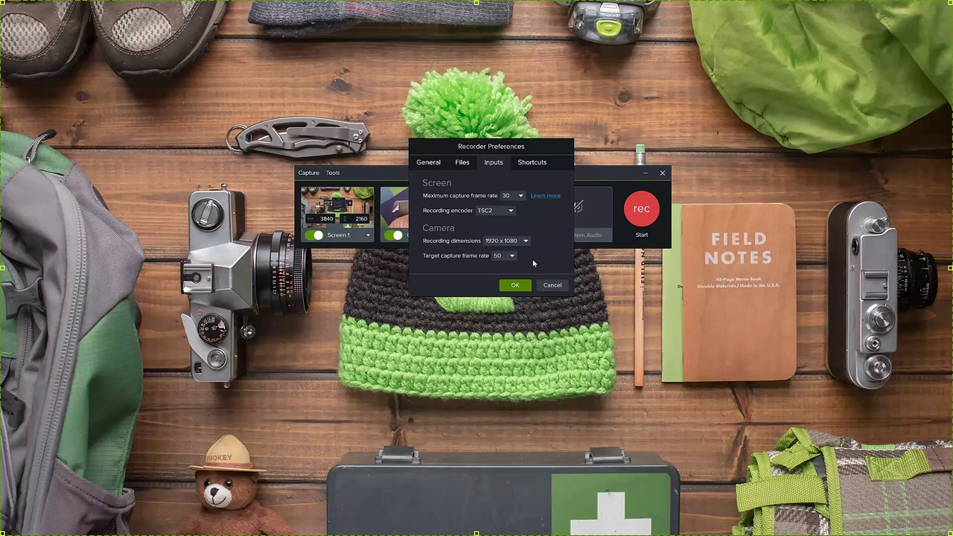
# Step: Review the Shortcuts tab hotkeys and confirm the preferences with OK
pyautogui.click(541, 165)
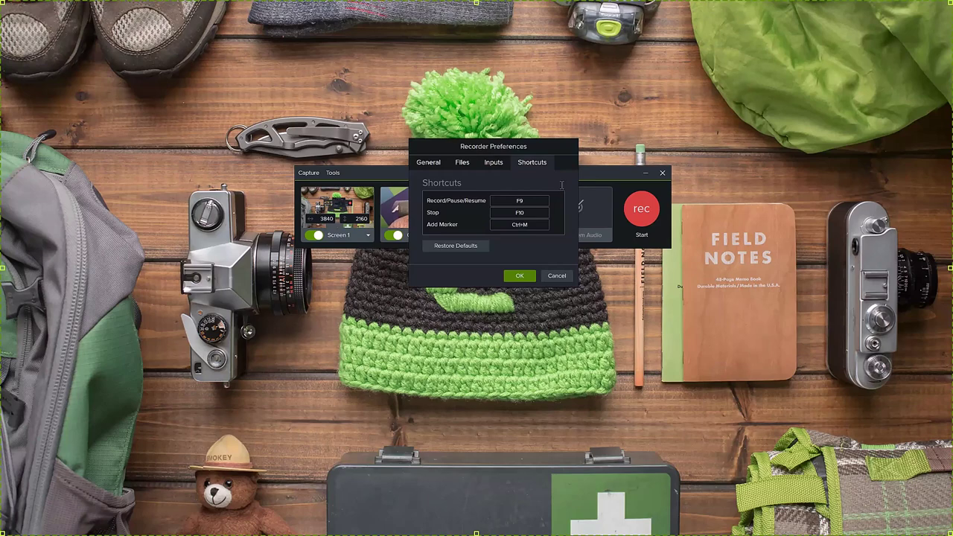
pyautogui.click(519, 275)
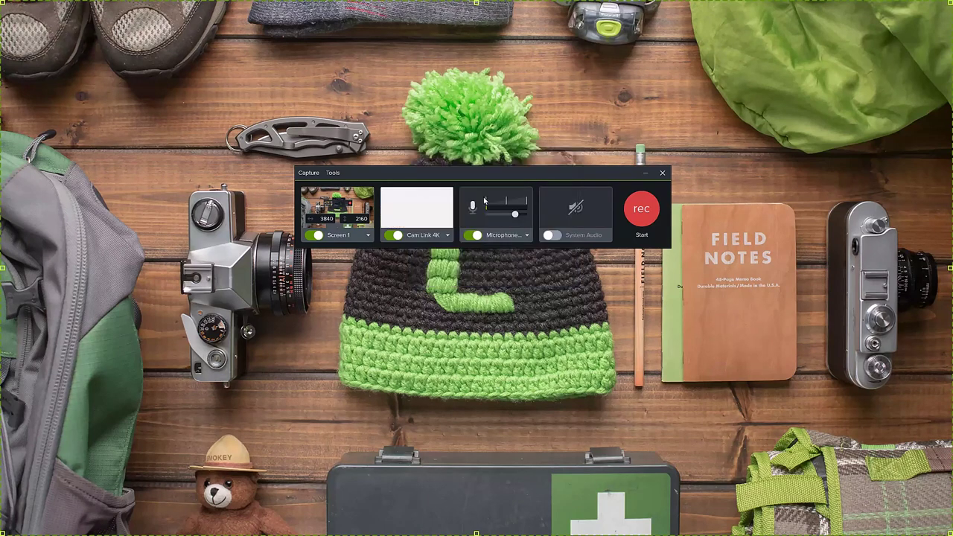
pyautogui.moveTo(481, 175); pyautogui.dragTo(486, 177)
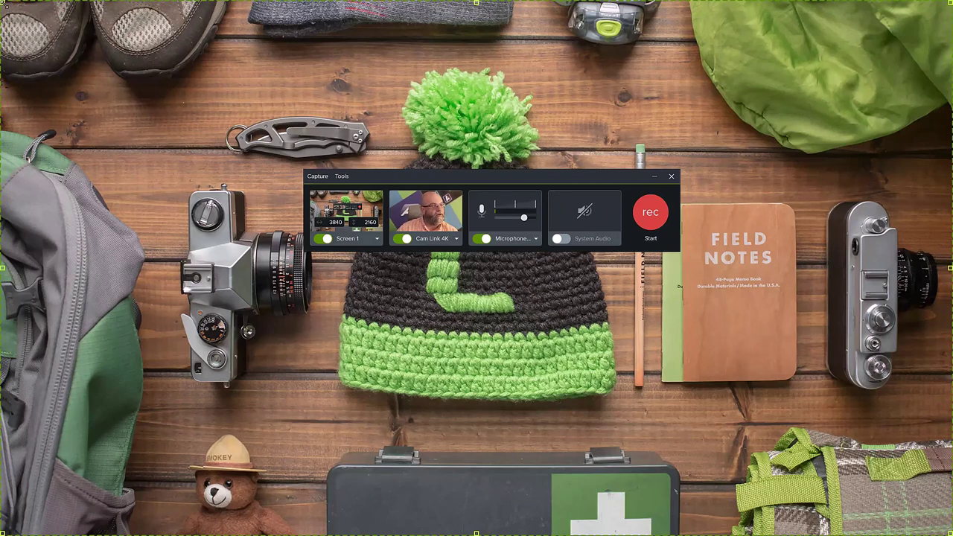
# Step: Shrink the capture area to a 2083 x 1250 custom region centered over the knit hat
pyautogui.moveTo(2, 2); pyautogui.dragTo(234, 85)
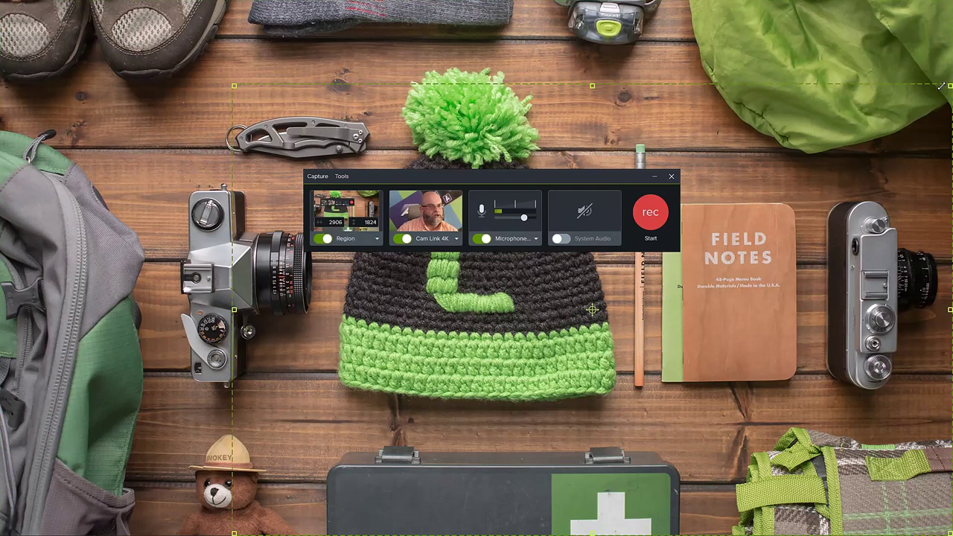
pyautogui.moveTo(941, 85); pyautogui.dragTo(746, 229)
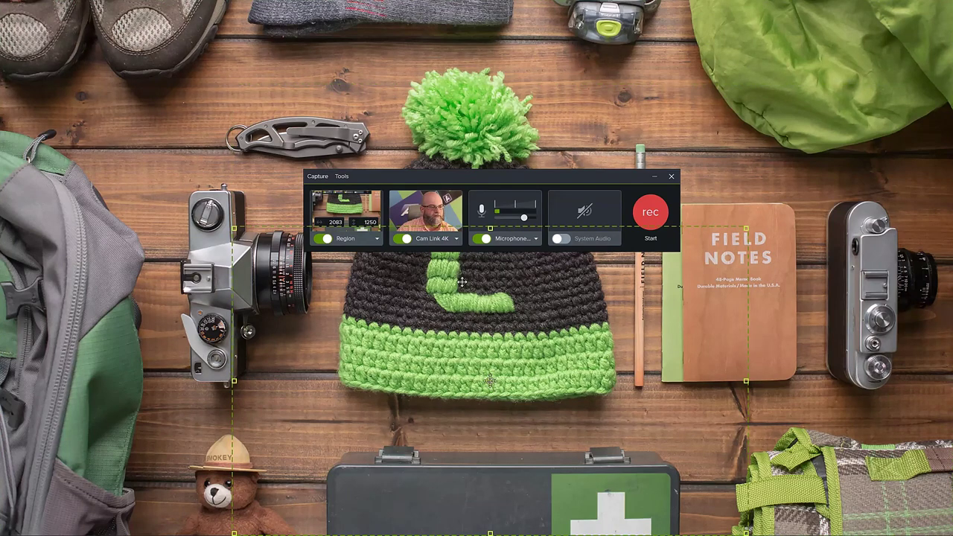
pyautogui.moveTo(490, 382); pyautogui.dragTo(487, 279)
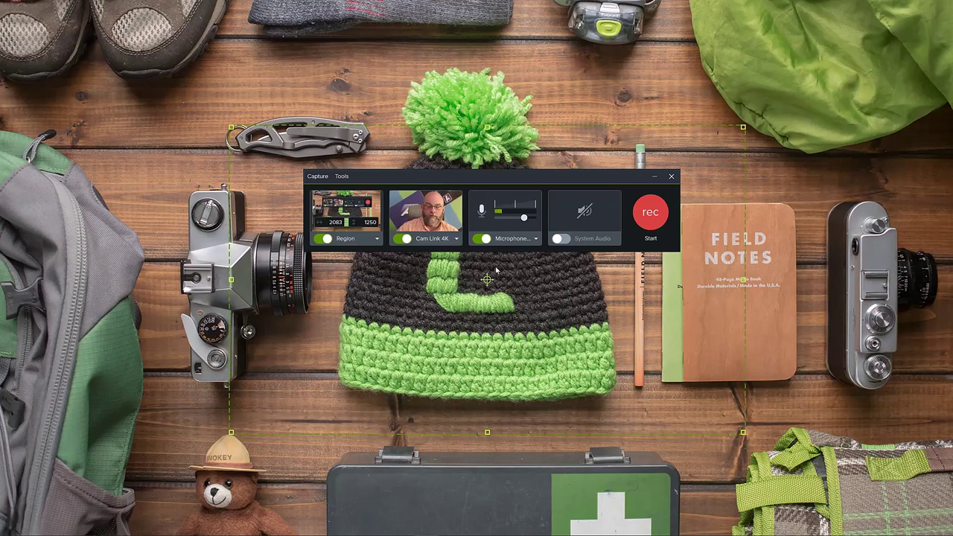
# Step: Restore full Screen 1 capture, bring the techsmith.com Chrome window forward, and close the recorder panel
pyautogui.click(360, 240)
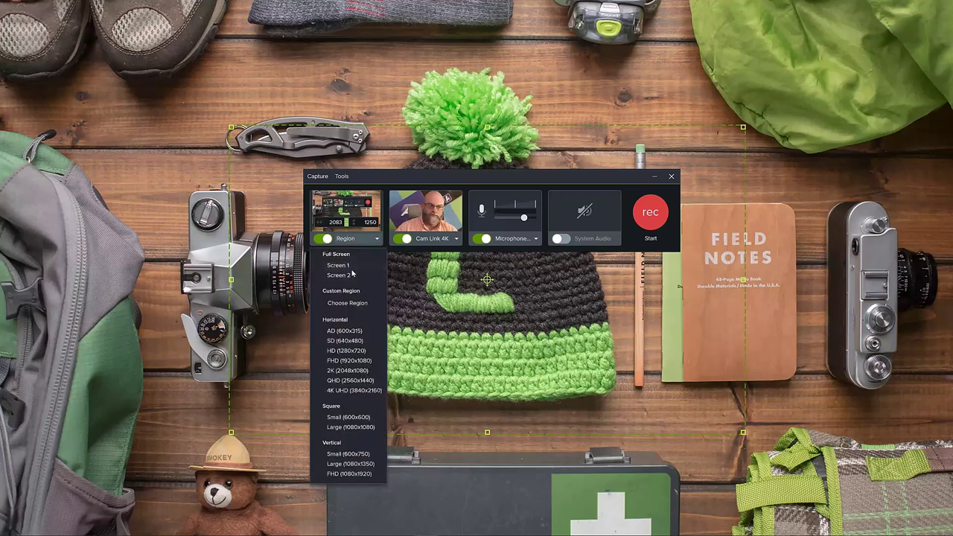
pyautogui.click(349, 265)
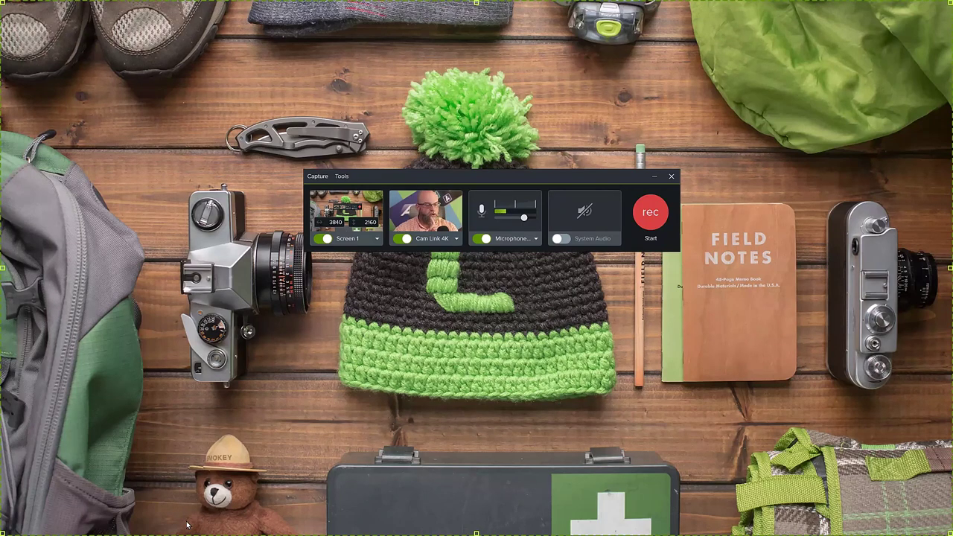
pyautogui.moveTo(149, 527)
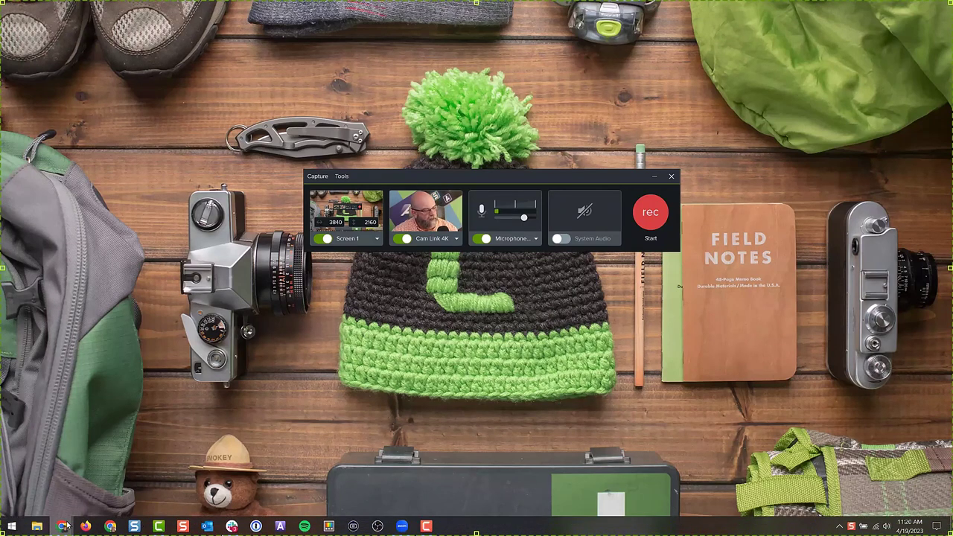
pyautogui.moveTo(65, 526)
pyautogui.click(52, 484)
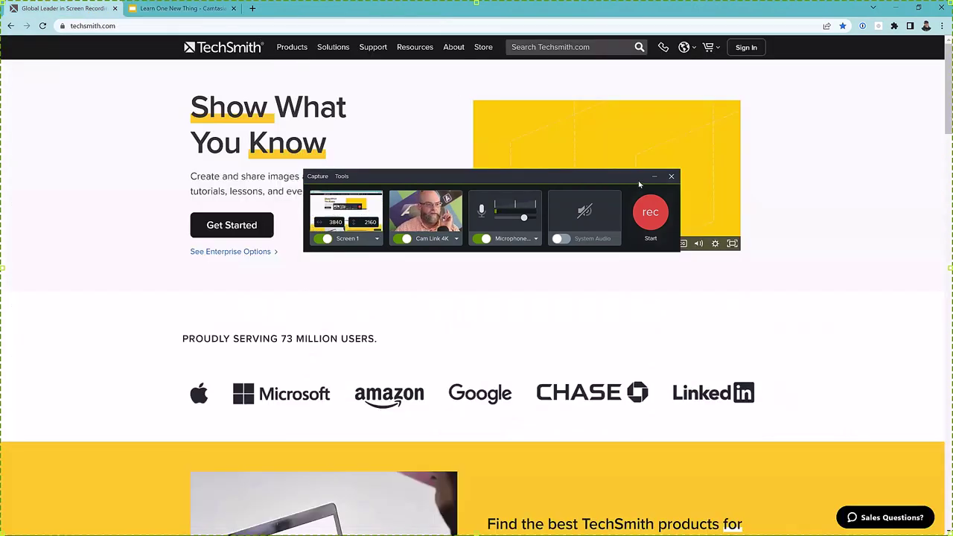
pyautogui.click(664, 177)
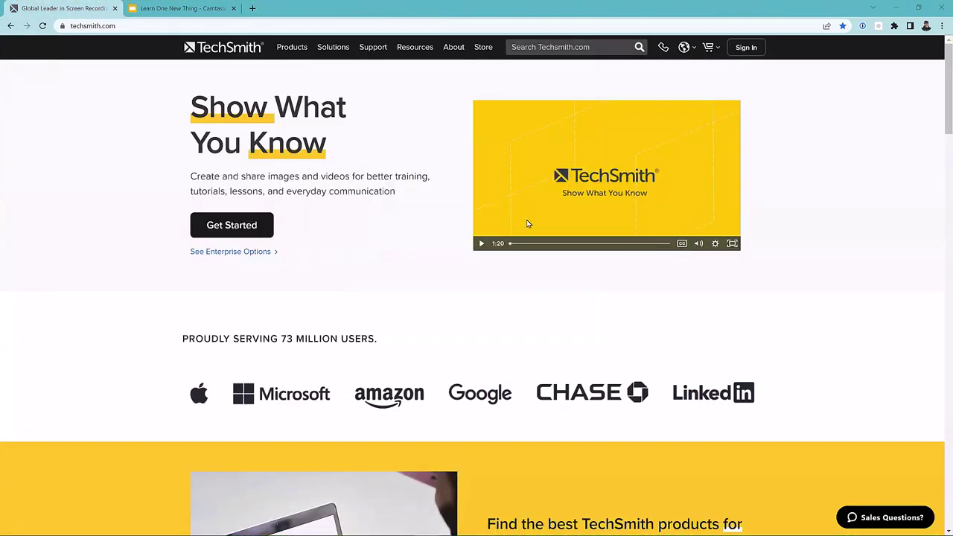
# Step: Open TechSmith's Webinars page via Support, then apply and clear the Learn One New Thing filter
pyautogui.moveTo(378, 51)
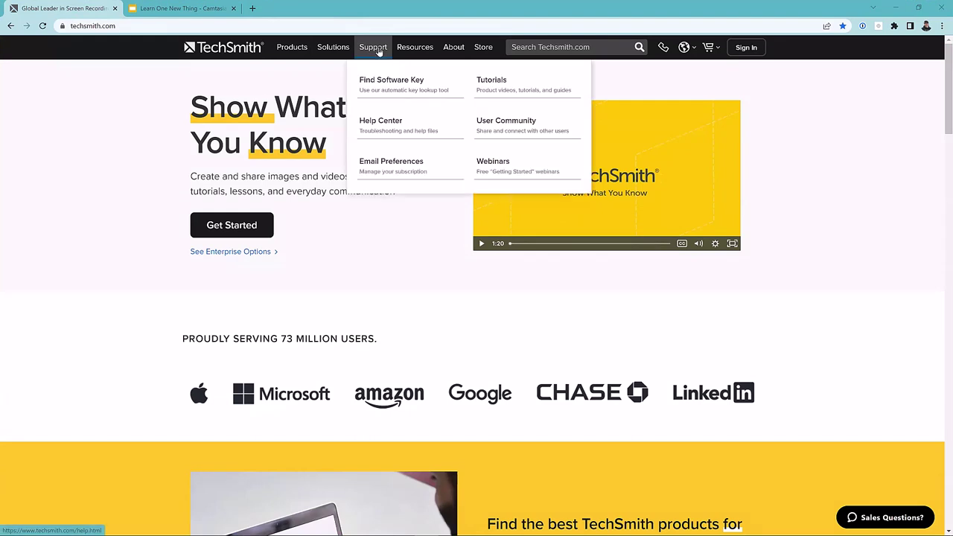
pyautogui.click(489, 162)
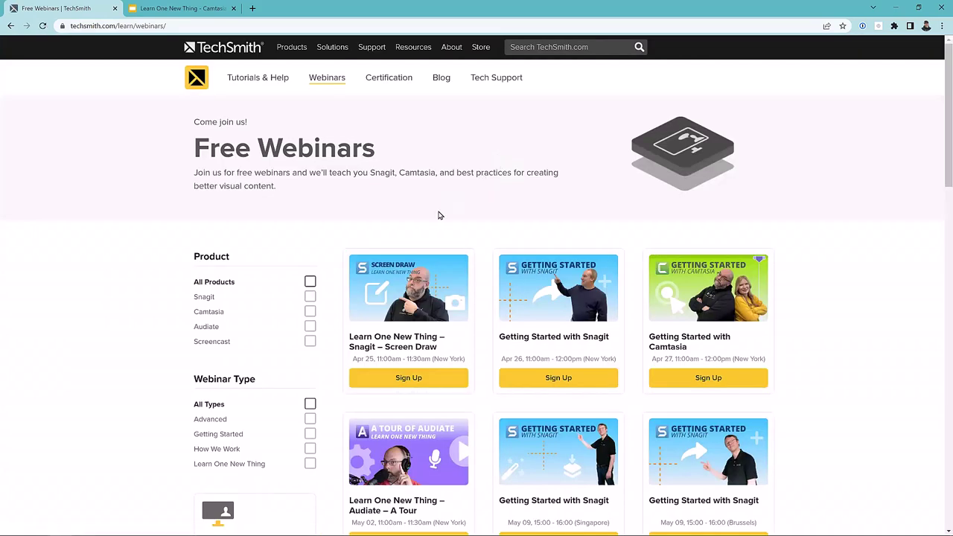
pyautogui.scroll(-2, 440, 213)
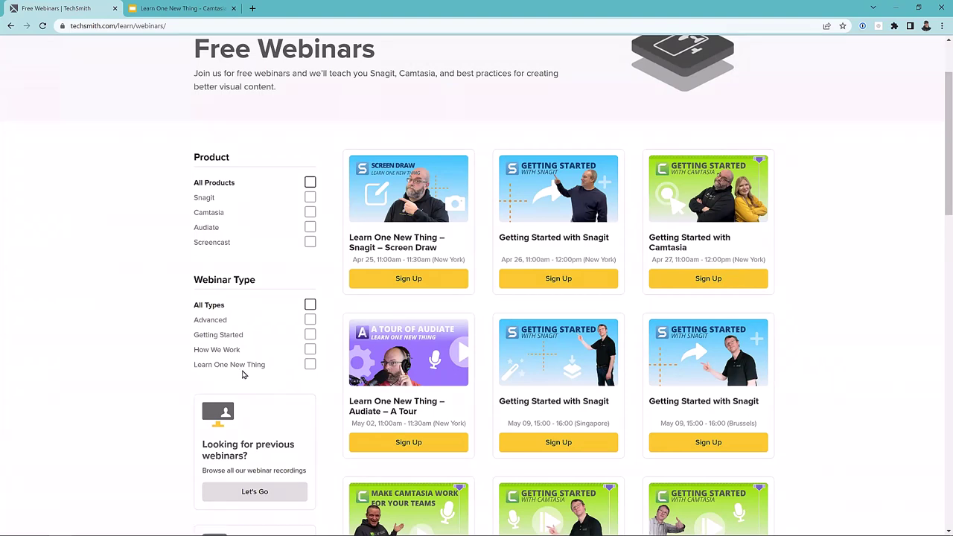
pyautogui.click(311, 365)
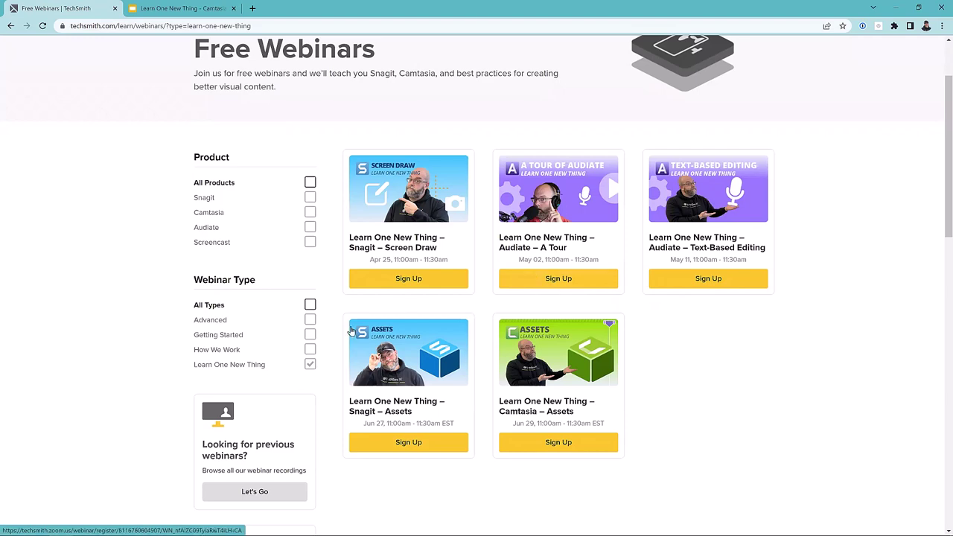
pyautogui.click(310, 364)
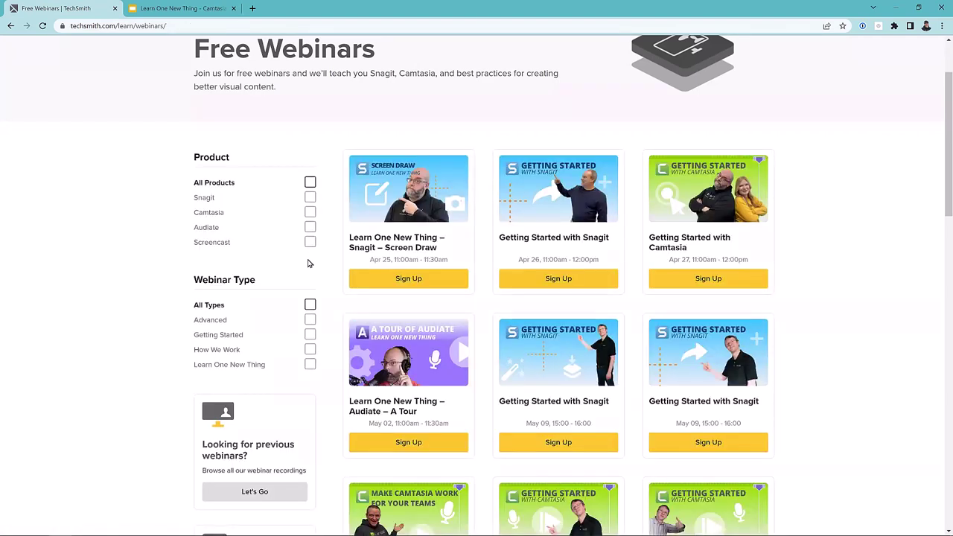
pyautogui.scroll(-2, 306, 263)
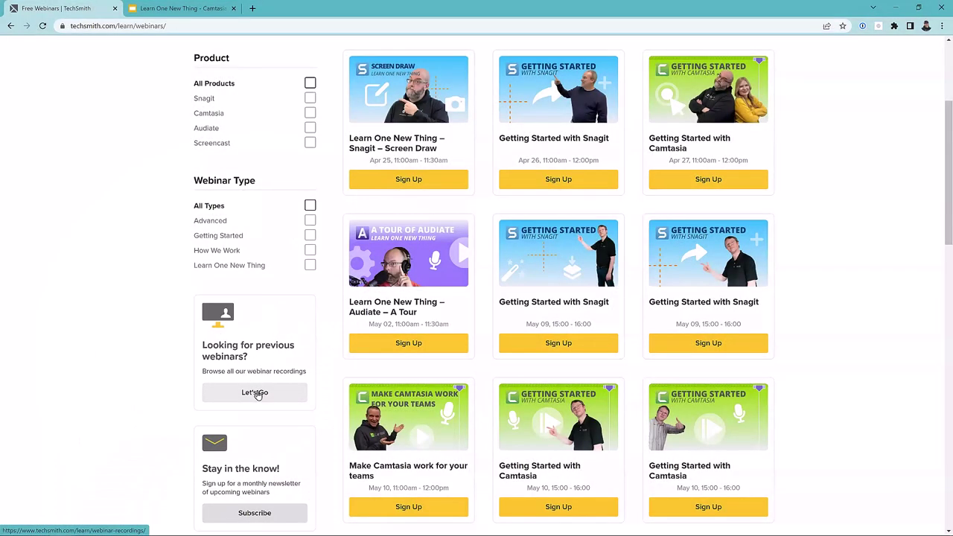
# Step: Open the Webinar Recordings list and try the Learn One New Thing filter, then clear it
pyautogui.click(257, 393)
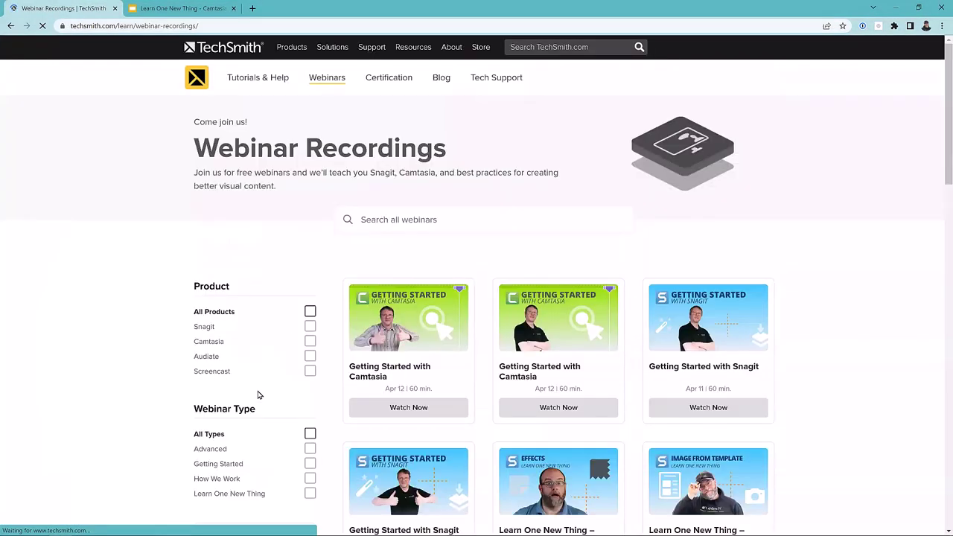
pyautogui.scroll(-2, 831, 196)
pyautogui.scroll(-3, 832, 197)
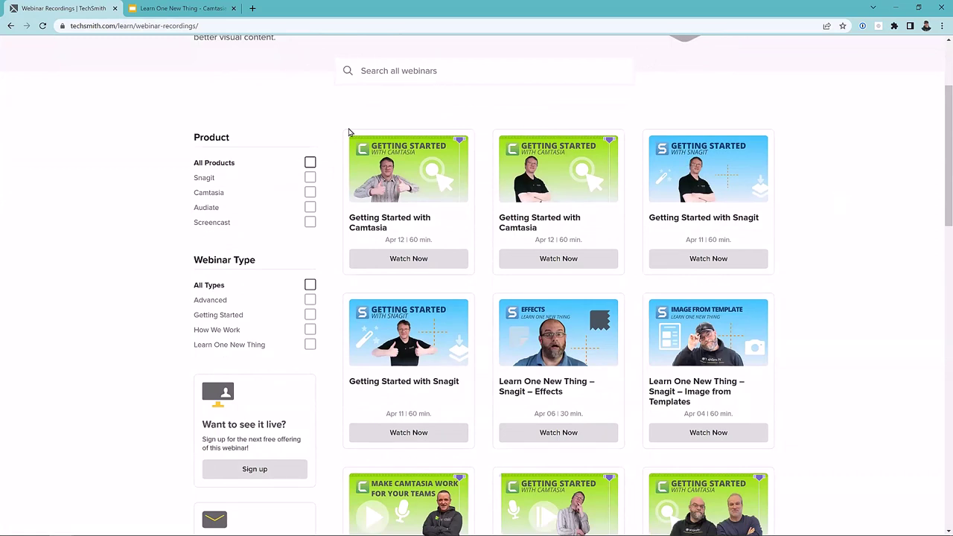
pyautogui.click(309, 346)
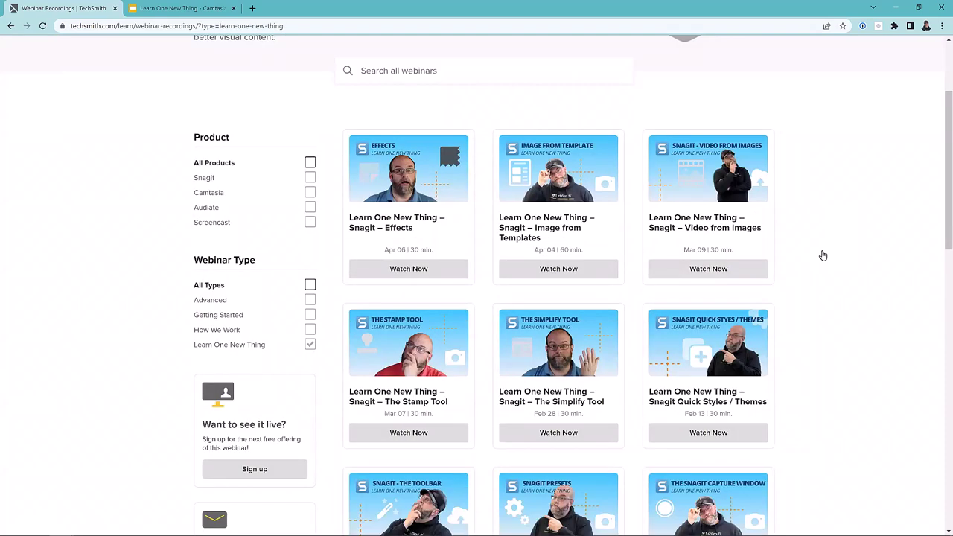
pyautogui.scroll(-3, 823, 255)
pyautogui.scroll(-2, 823, 255)
pyautogui.scroll(2, 823, 256)
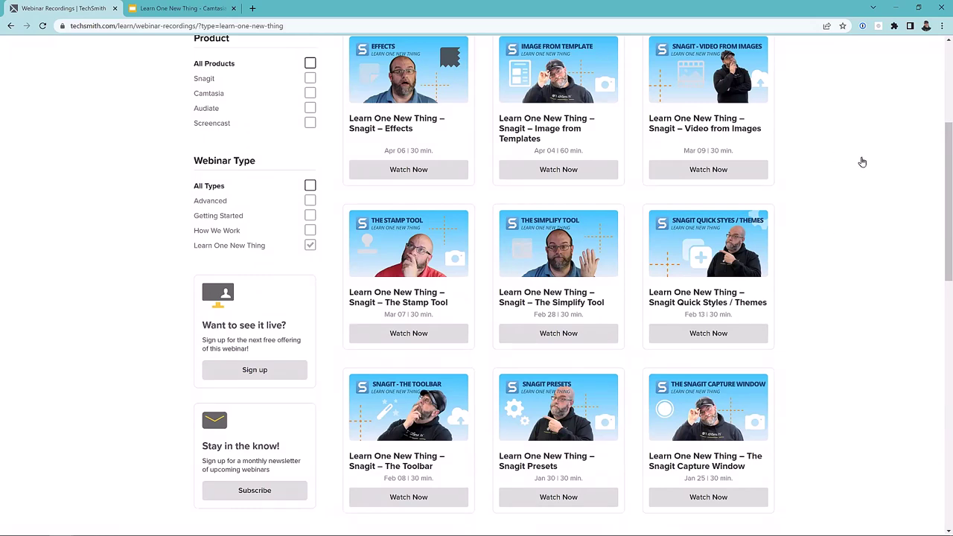
pyautogui.click(310, 246)
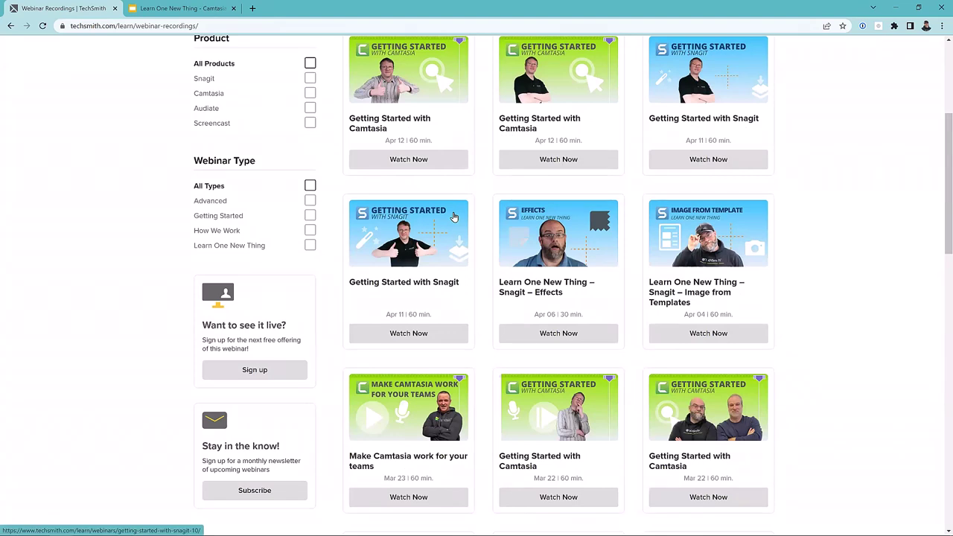
pyautogui.scroll(2, 453, 208)
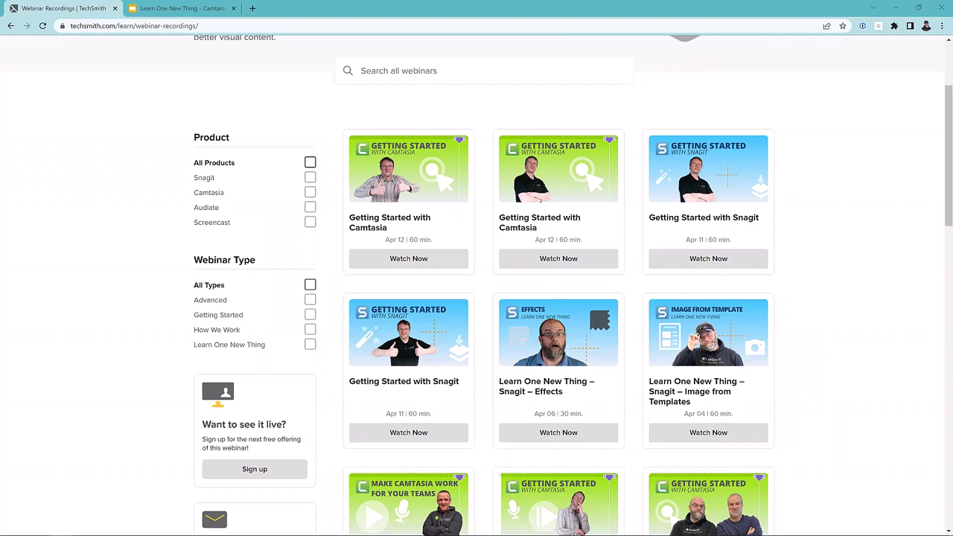
# Step: Start a New Recording from Camtasia's welcome window and minimize that window
pyautogui.moveTo(458, 525)
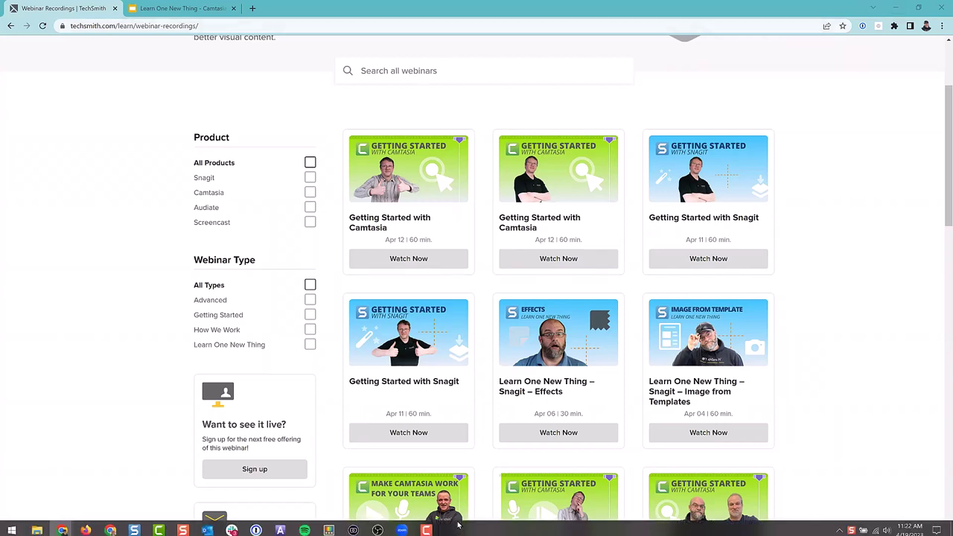
pyautogui.click(158, 526)
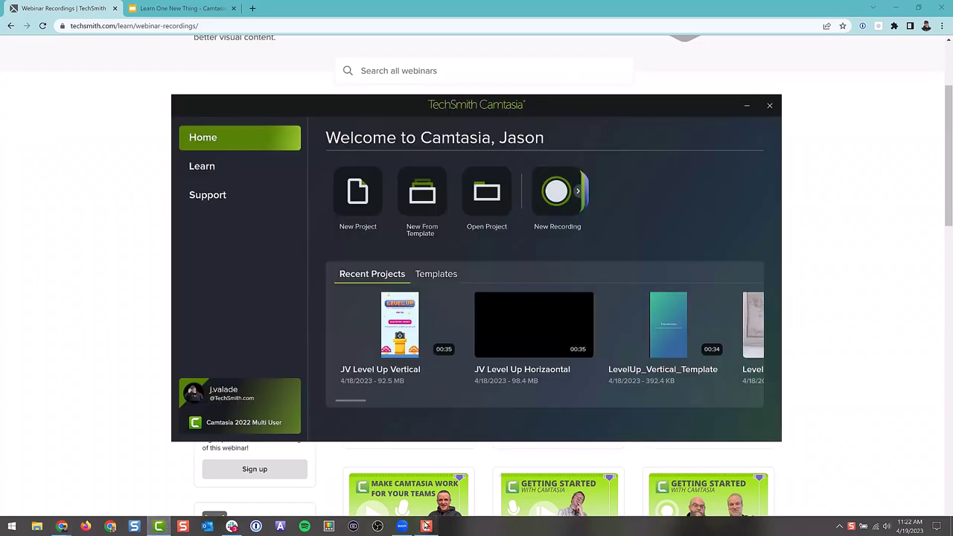
pyautogui.click(426, 526)
pyautogui.click(746, 105)
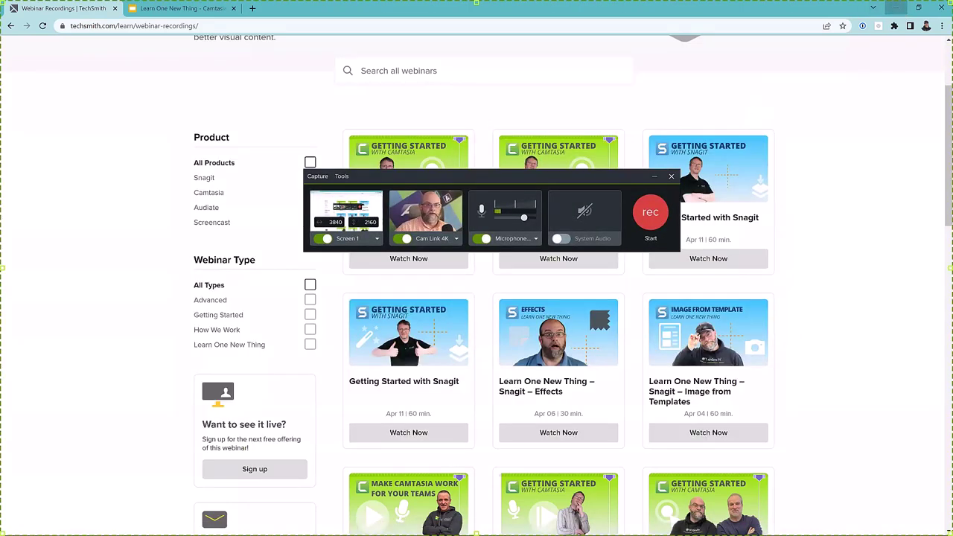
# Step: Minimize Chrome and turn off the Cam Link 4K webcam in Camtasia Recorder
pyautogui.click(896, 7)
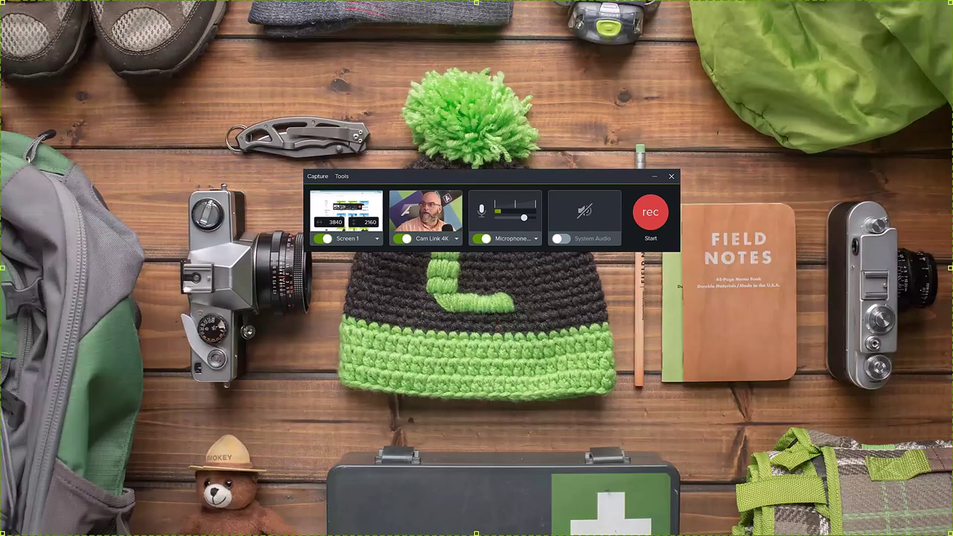
pyautogui.click(406, 239)
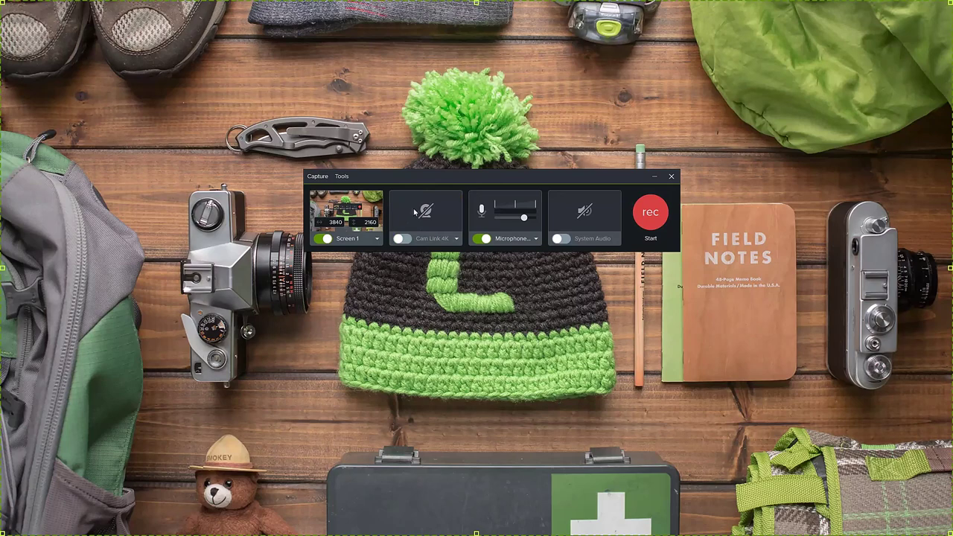